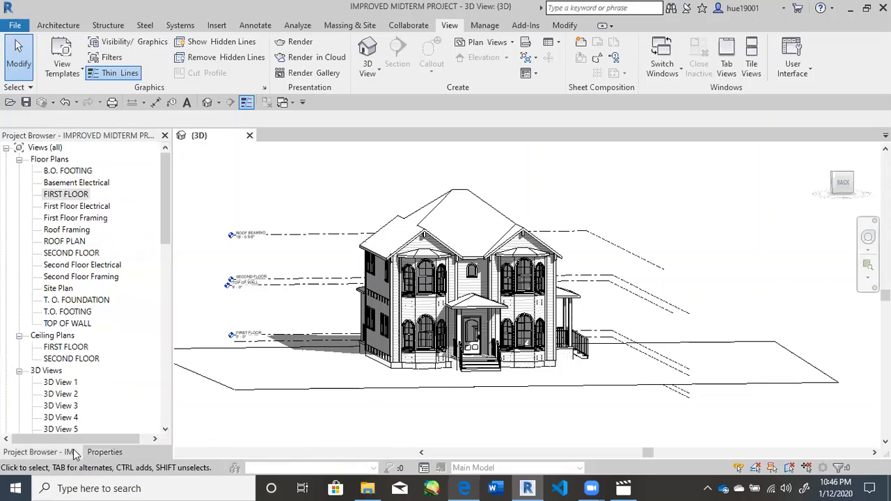
# In the FIRST FLOOR plan, place a perspective camera outside the house's upper-right corner, aimed diagonally past its lower-left corner.
pyautogui.doubleClick(56, 195)
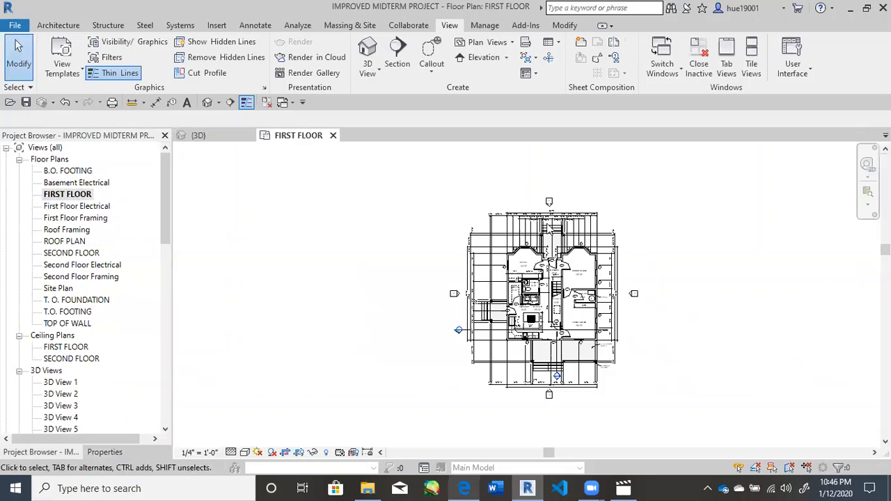
pyautogui.moveTo(691, 297); pyautogui.dragTo(576, 280, button='middle')
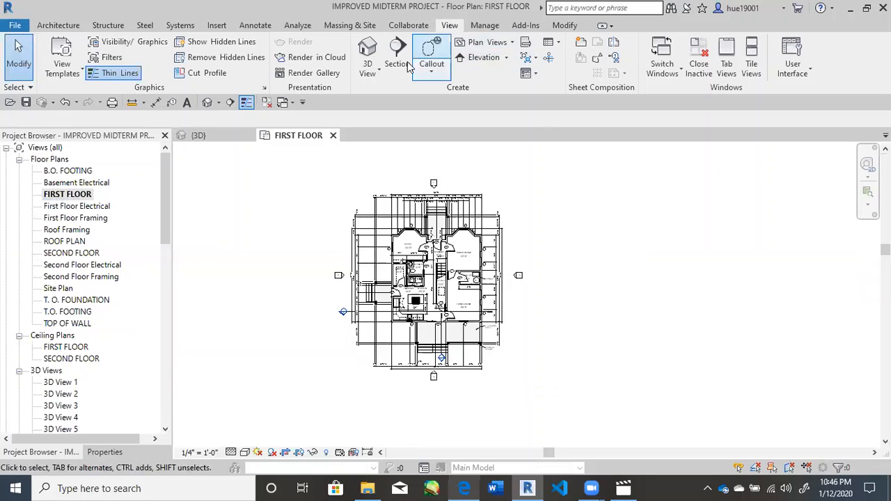
pyautogui.click(367, 71)
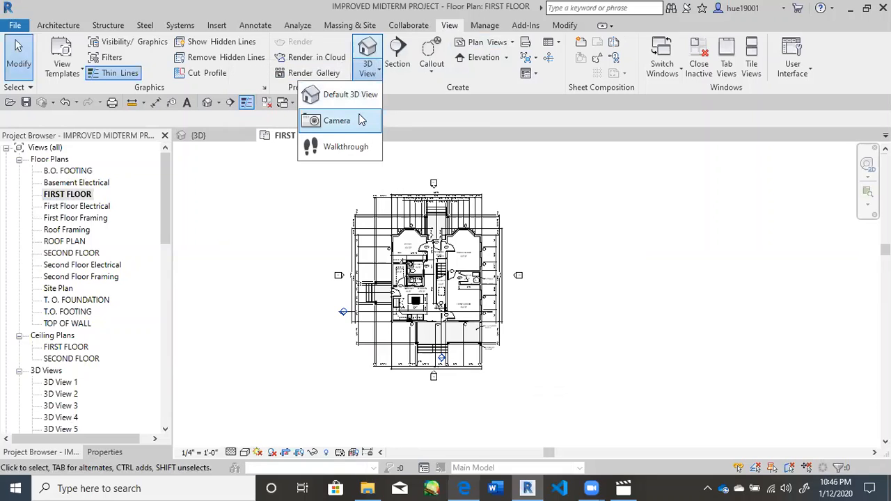
pyautogui.click(337, 121)
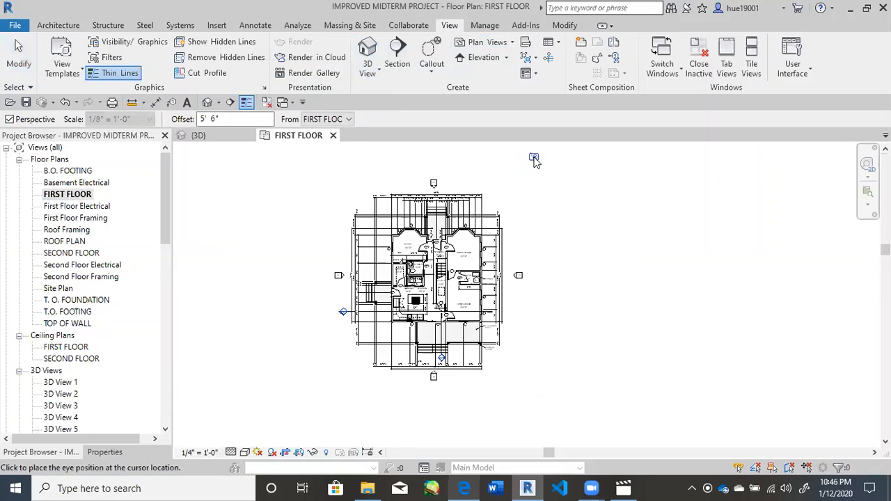
pyautogui.moveTo(533, 157); pyautogui.dragTo(532, 180, button='middle')
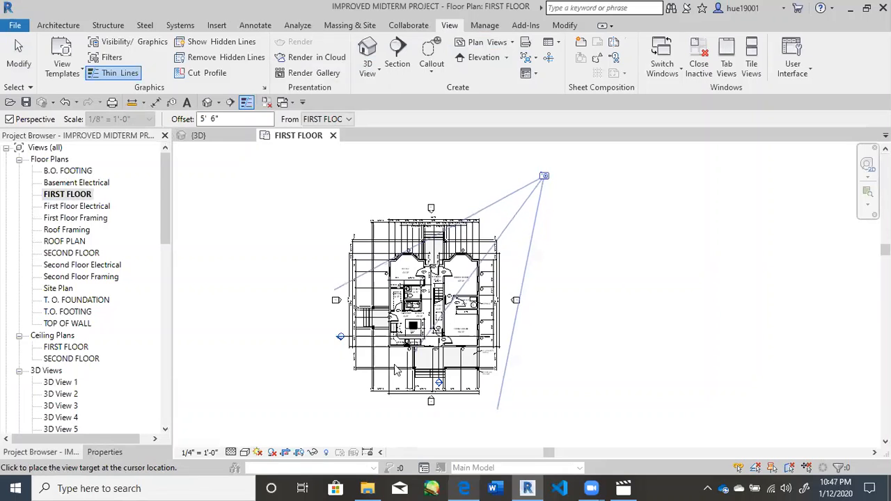
pyautogui.click(340, 410)
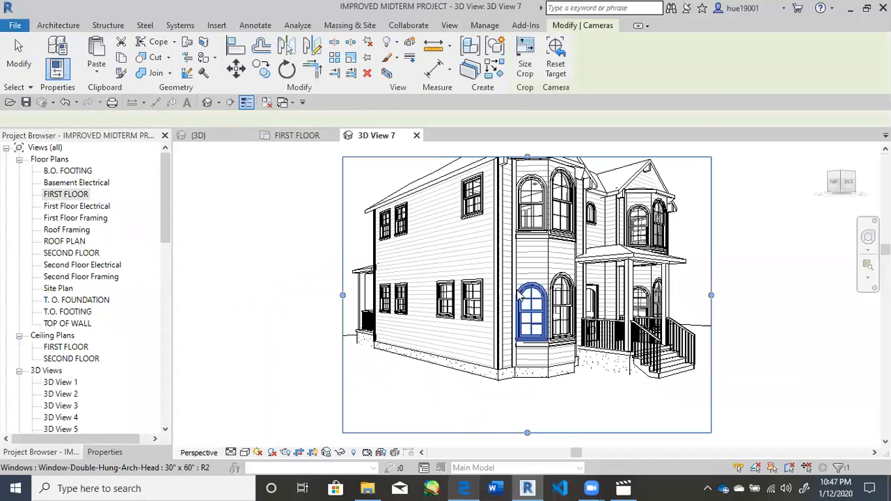
# Set the new camera view's crop region to 17" wide and 11" high, keeping Field of view as the change type.
pyautogui.scroll(-4, 708, 254)
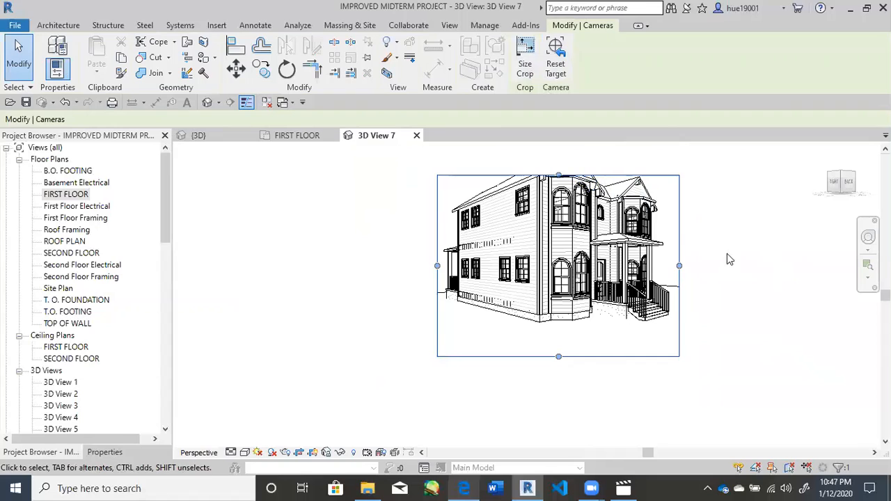
pyautogui.moveTo(729, 285); pyautogui.dragTo(676, 283, button='middle')
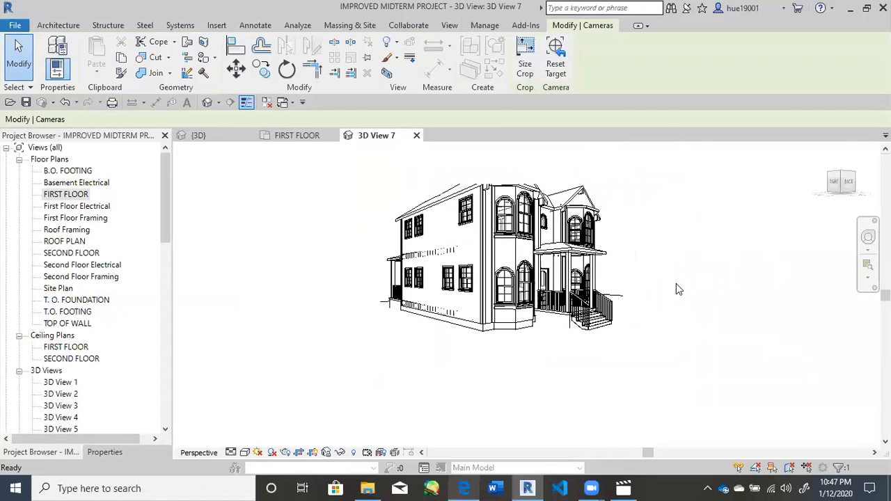
pyautogui.click(525, 67)
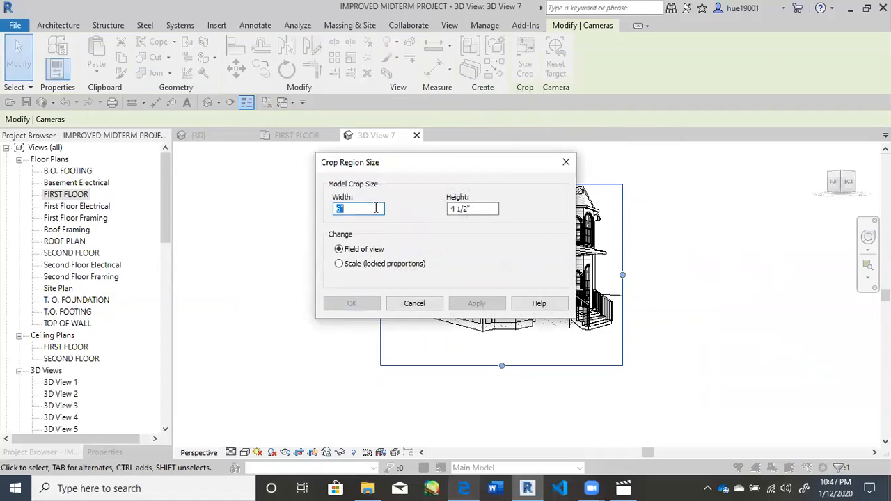
pyautogui.write('17')
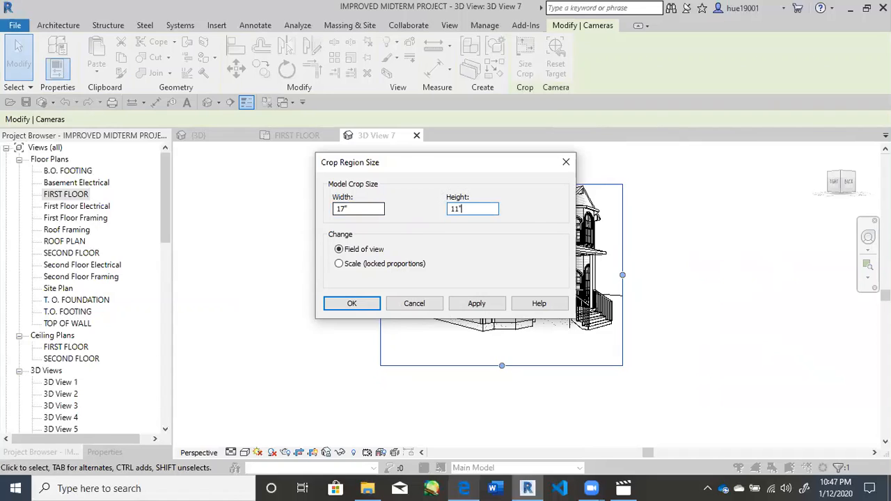
pyautogui.press('Return')
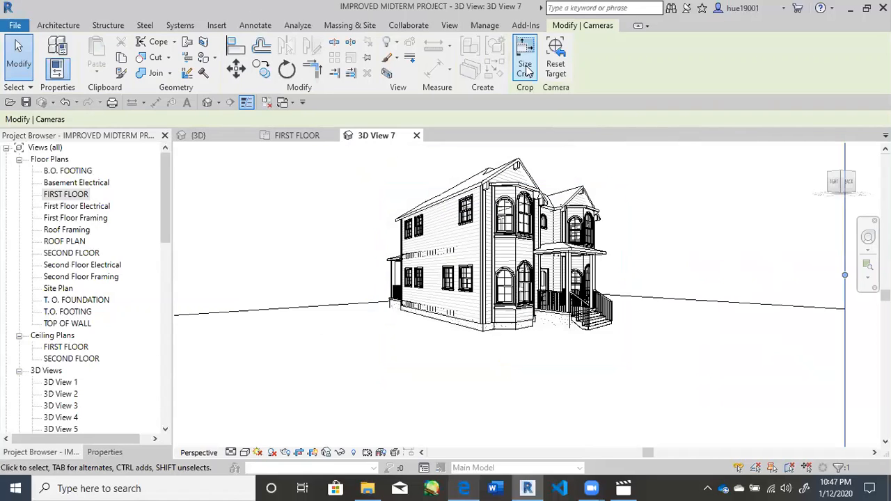
pyautogui.scroll(-4, 682, 188)
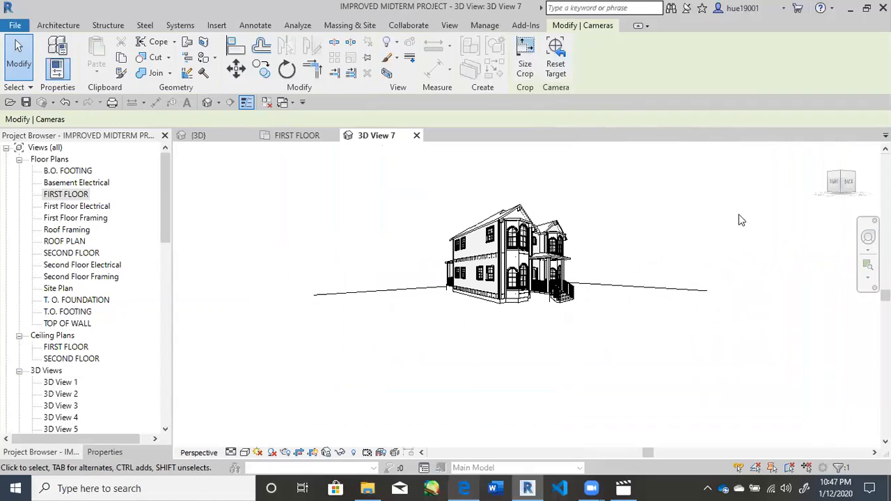
pyautogui.click(785, 231)
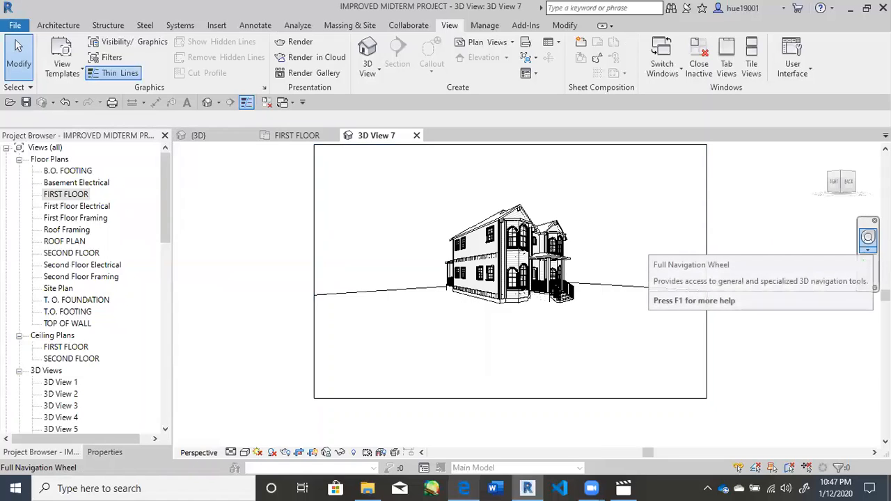
# Use the full navigation wheel to zoom in on the house and turn the view toward the bay windows and entrance steps.
pyautogui.click(867, 238)
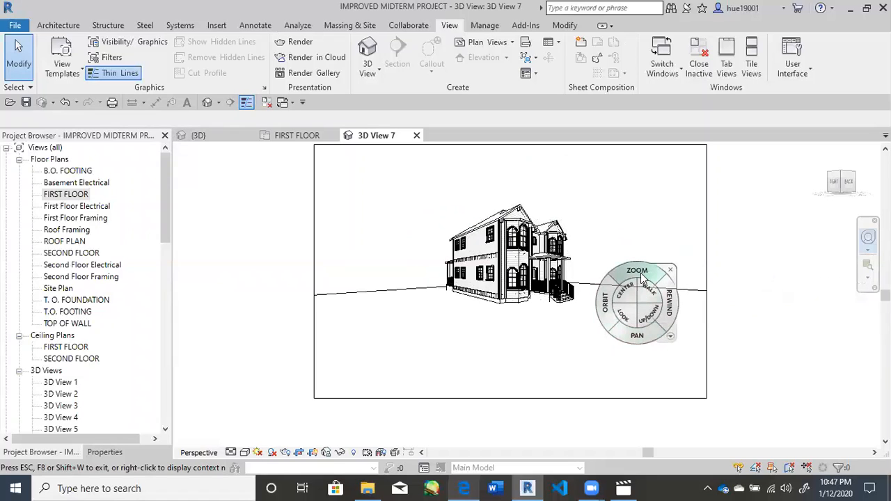
pyautogui.click(641, 277)
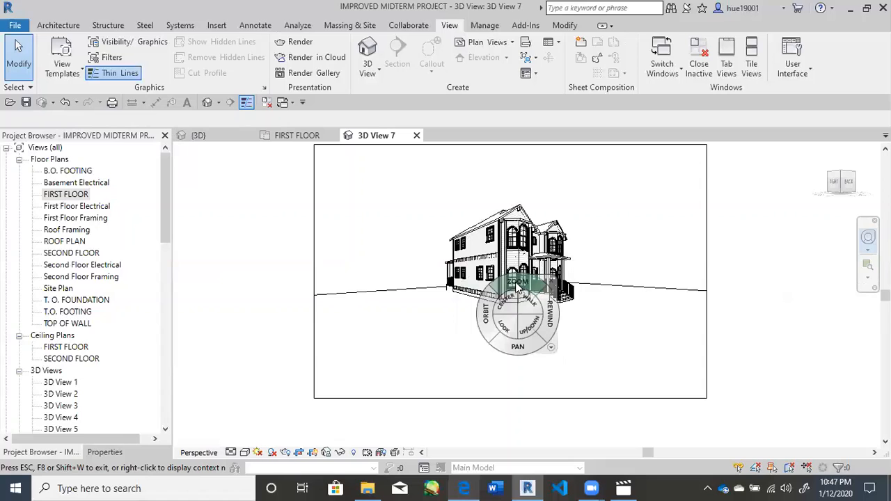
pyautogui.moveTo(517, 286); pyautogui.dragTo(519, 279)
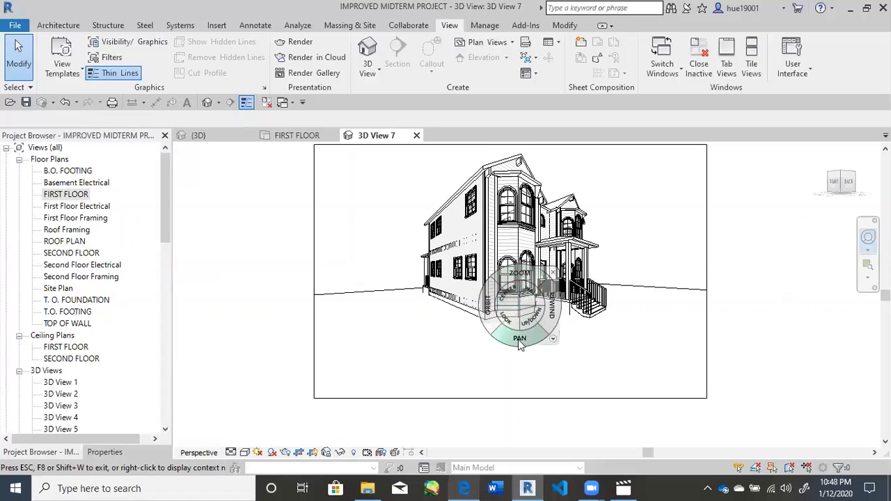
pyautogui.moveTo(519, 346); pyautogui.dragTo(372, 322)
pyautogui.moveTo(431, 334)
pyautogui.mouseDown()
pyautogui.moveTo(467, 335)
pyautogui.moveTo(425, 341)
pyautogui.mouseUp()
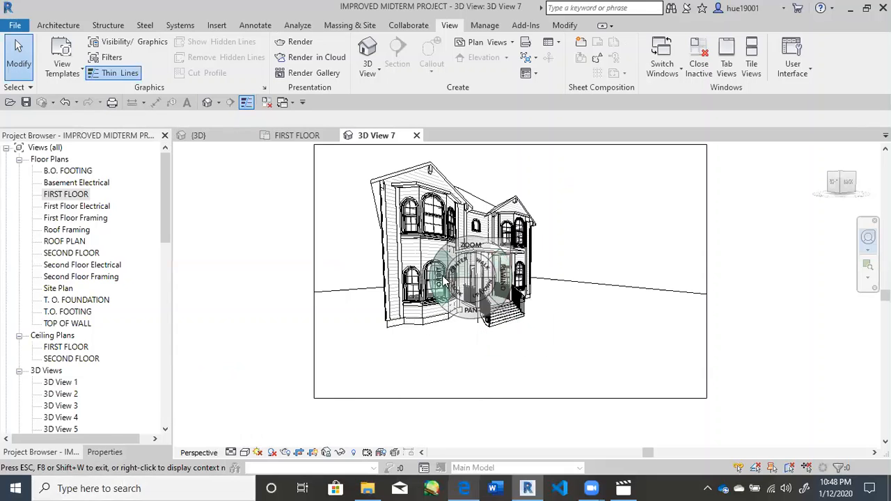
# Orbit the house to an overhead view, and rewind to the earlier view of the entrance side.
pyautogui.moveTo(443, 279); pyautogui.dragTo(785, 233)
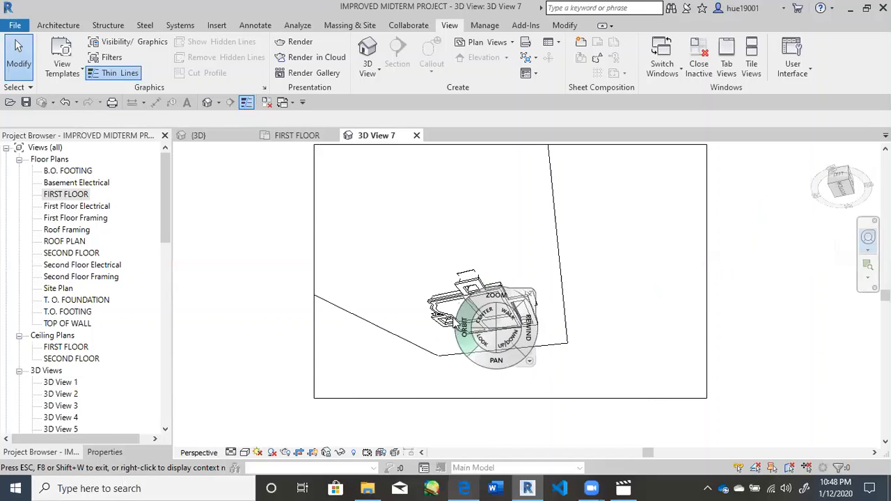
pyautogui.moveTo(599, 263); pyautogui.dragTo(508, 318)
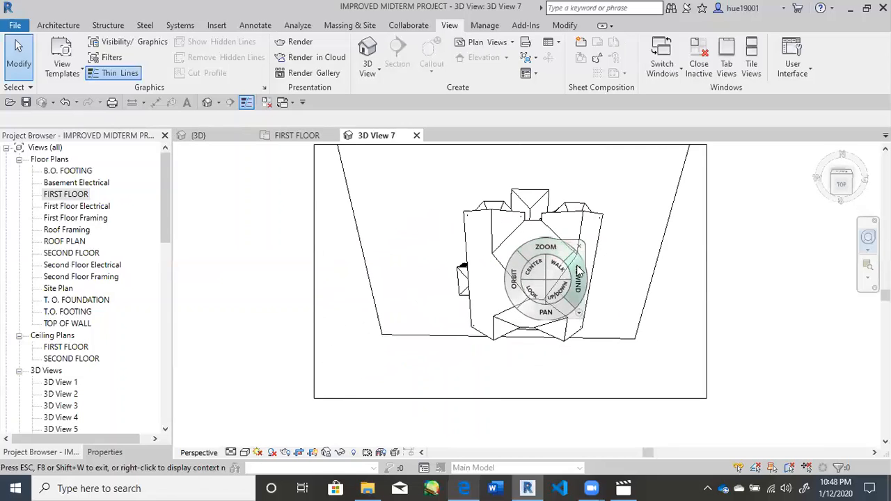
pyautogui.moveTo(579, 287); pyautogui.dragTo(445, 282)
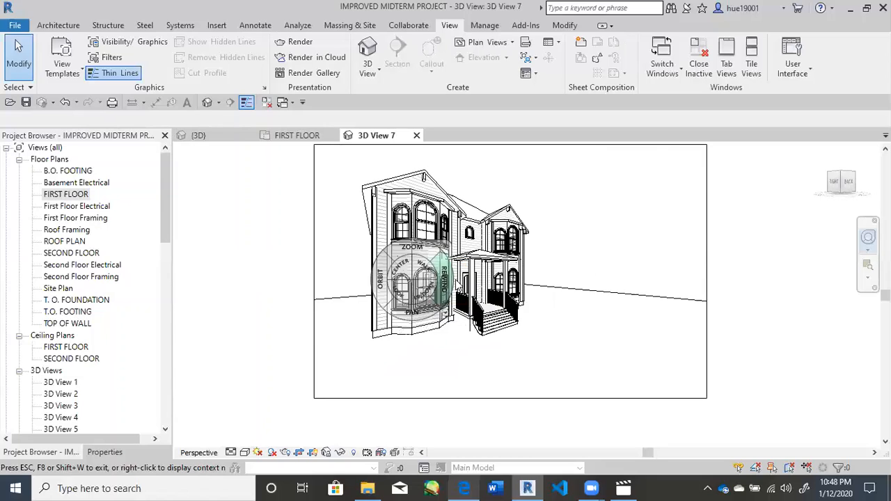
pyautogui.click(295, 364)
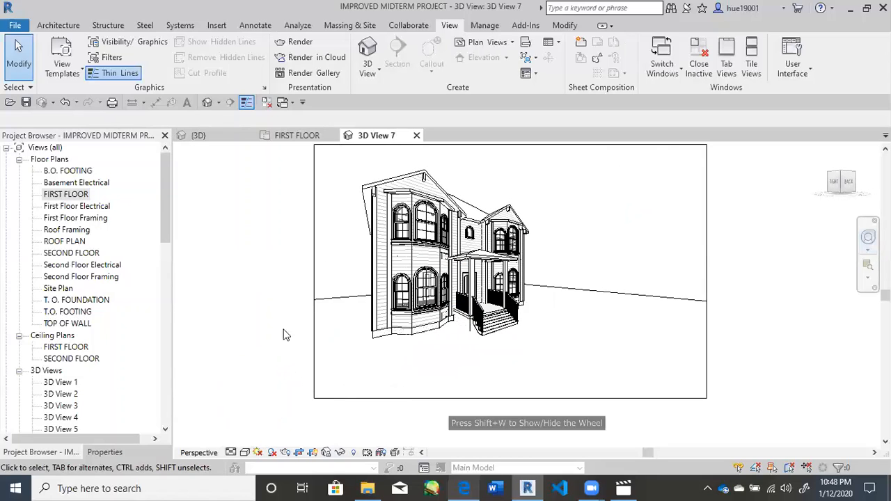
# Set both the Eye Elevation and the Target Elevation of 3D View 7 to 5' 6".
pyautogui.click(96, 453)
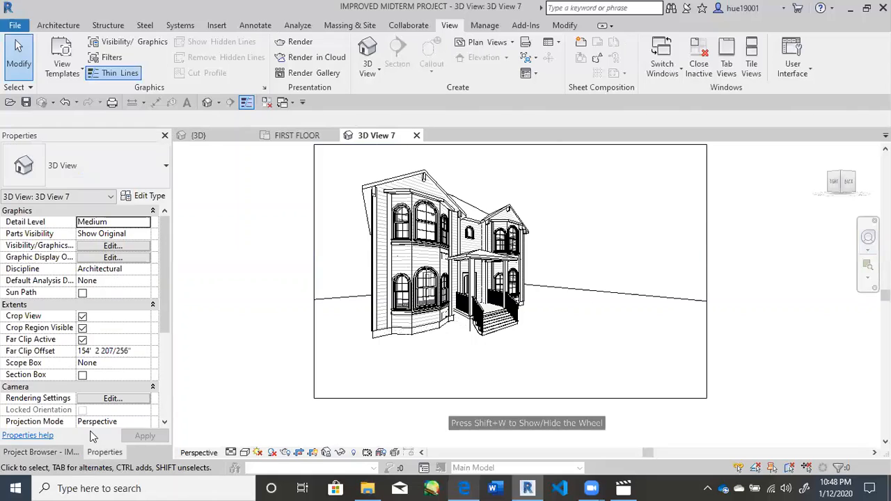
pyautogui.scroll(-5, 106, 358)
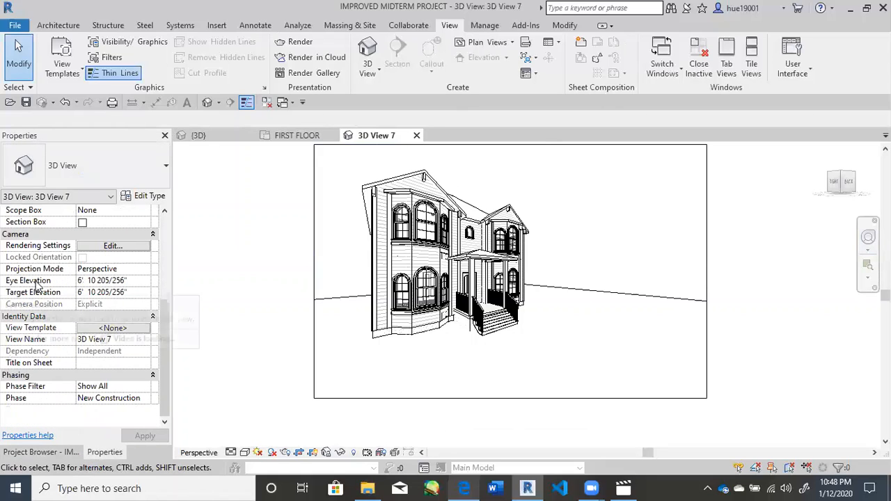
pyautogui.click(132, 281)
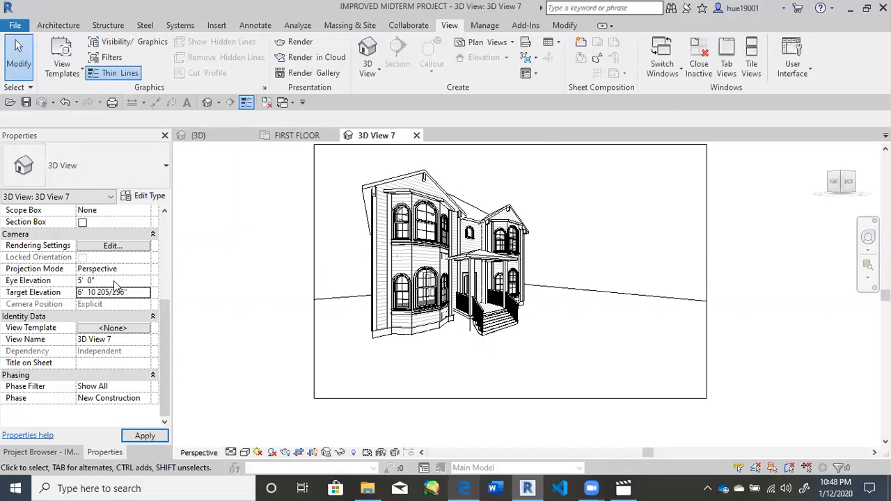
pyautogui.click(115, 280)
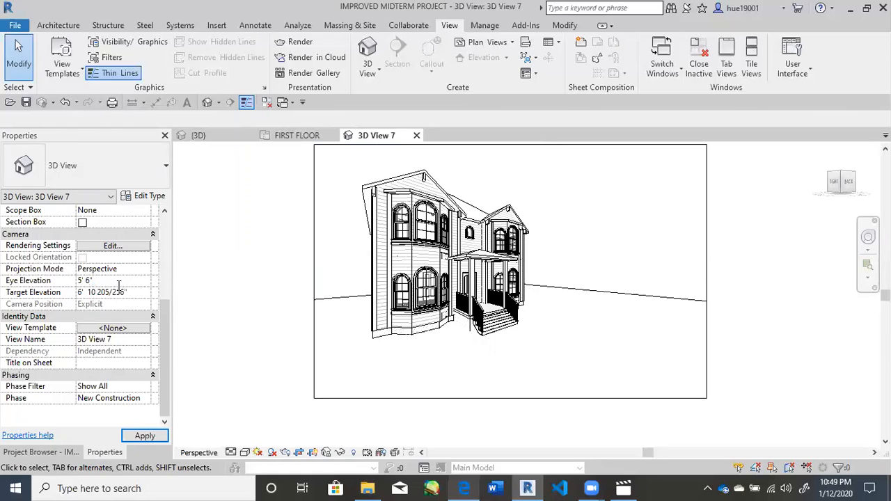
pyautogui.hotkey('shift', 'Tab')
pyautogui.click(131, 292)
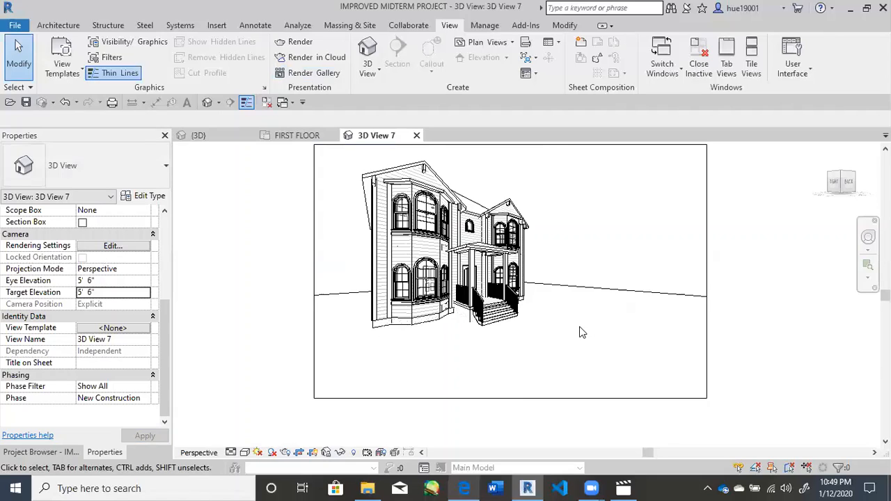
# Start another perspective camera in the FIRST FLOOR plan, with its eye position in the kitchen beside exterior door 9.
pyautogui.click(302, 135)
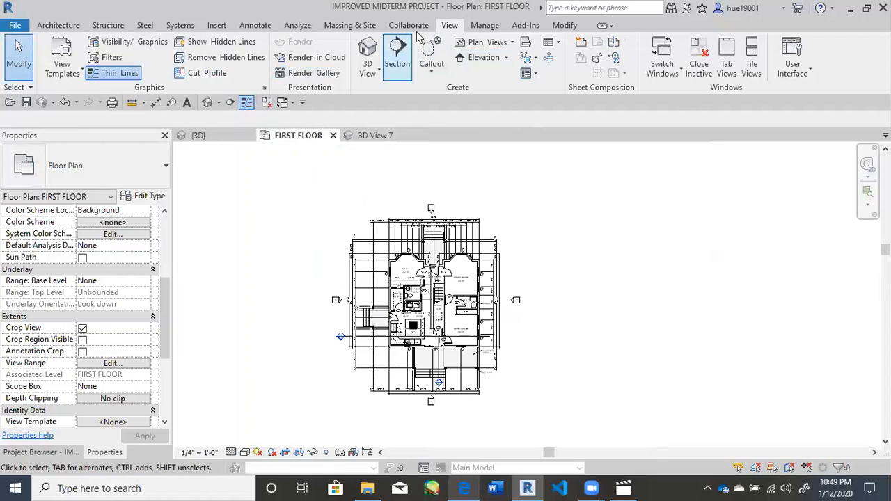
pyautogui.click(369, 76)
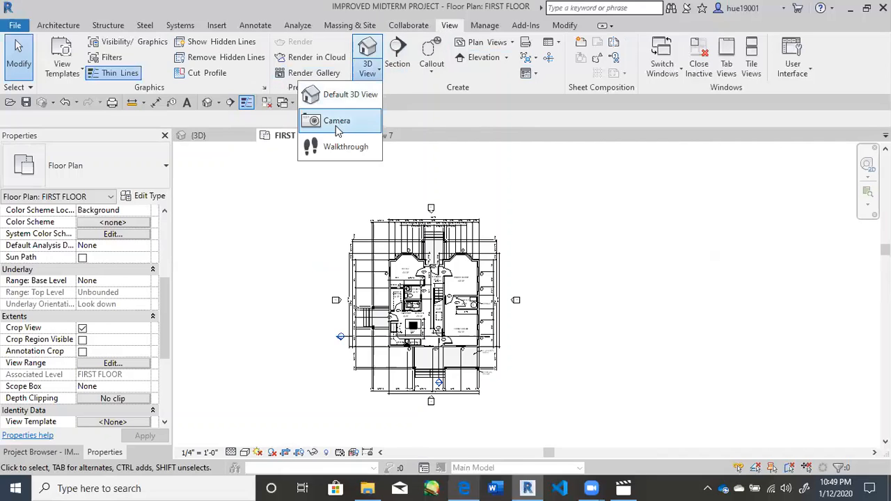
pyautogui.click(336, 125)
pyautogui.scroll(4, 467, 277)
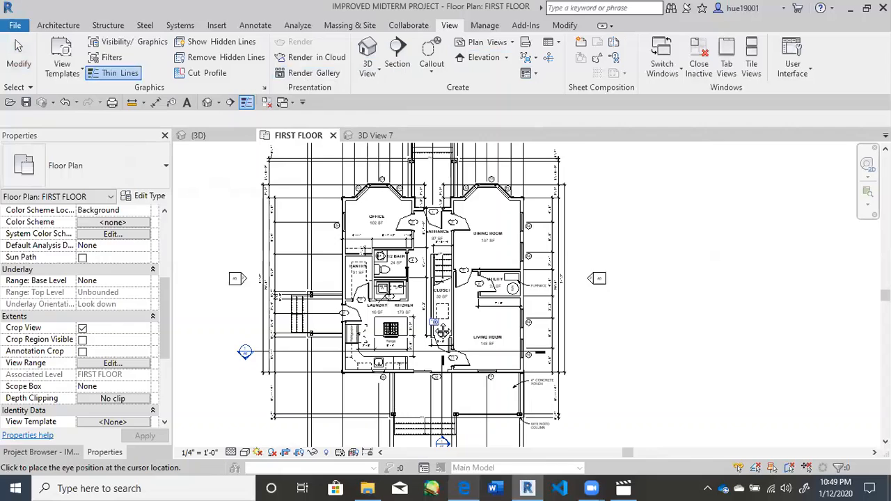
pyautogui.scroll(4, 462, 275)
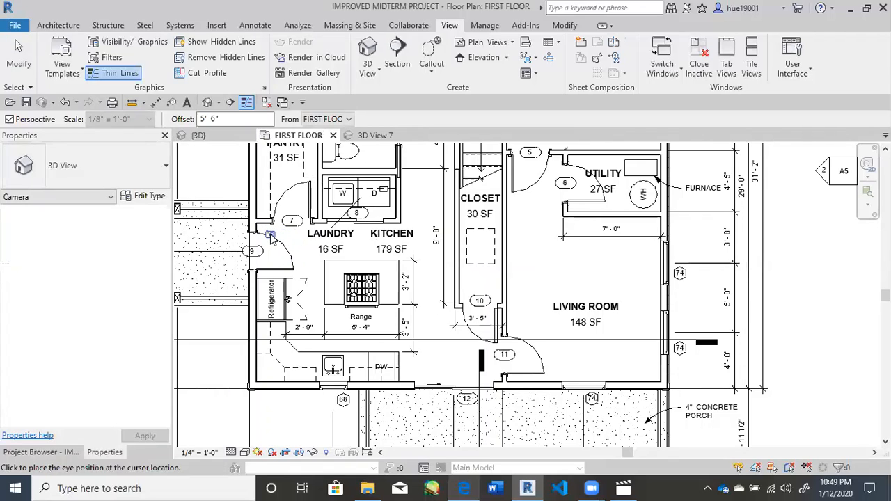
pyautogui.click(271, 236)
# Place the camera's view target outside the house, diagonally across the kitchen and beyond the wood column corner of the concrete porch.
pyautogui.scroll(-2, 454, 357)
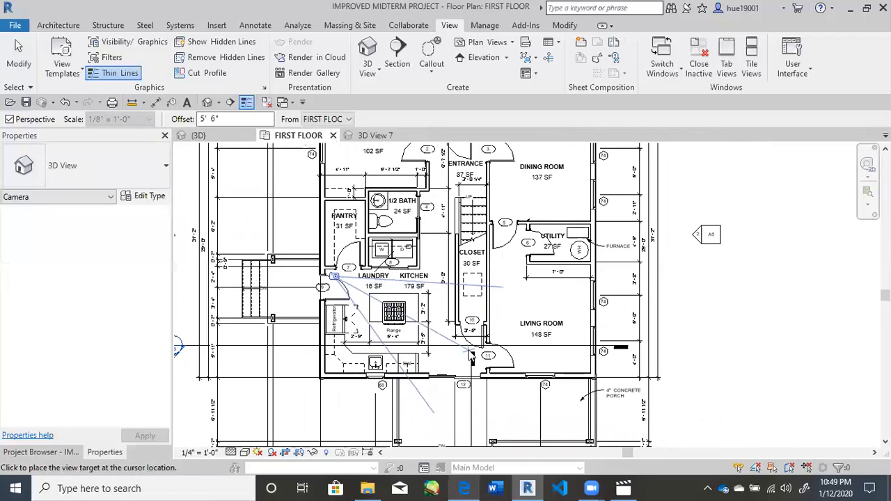
pyautogui.scroll(3, 428, 348)
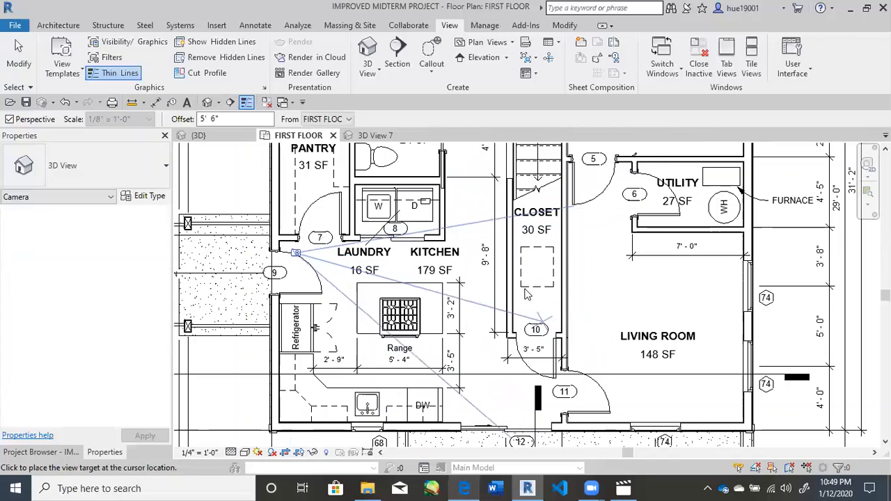
pyautogui.scroll(-2, 528, 275)
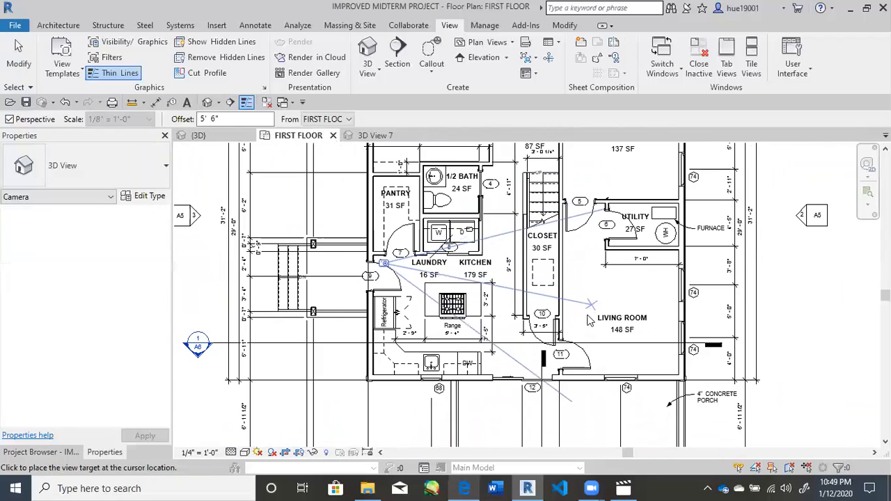
pyautogui.moveTo(556, 346); pyautogui.dragTo(533, 285, button='middle')
pyautogui.scroll(1, 535, 289)
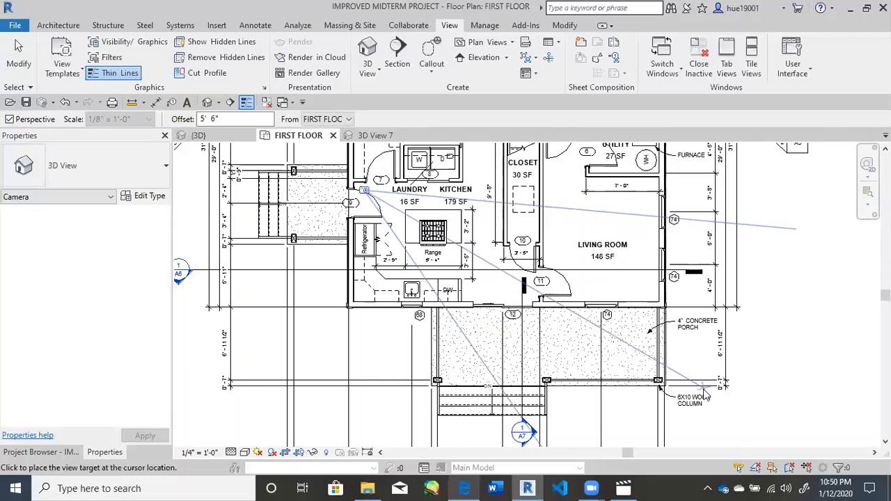
pyautogui.scroll(-4, 705, 395)
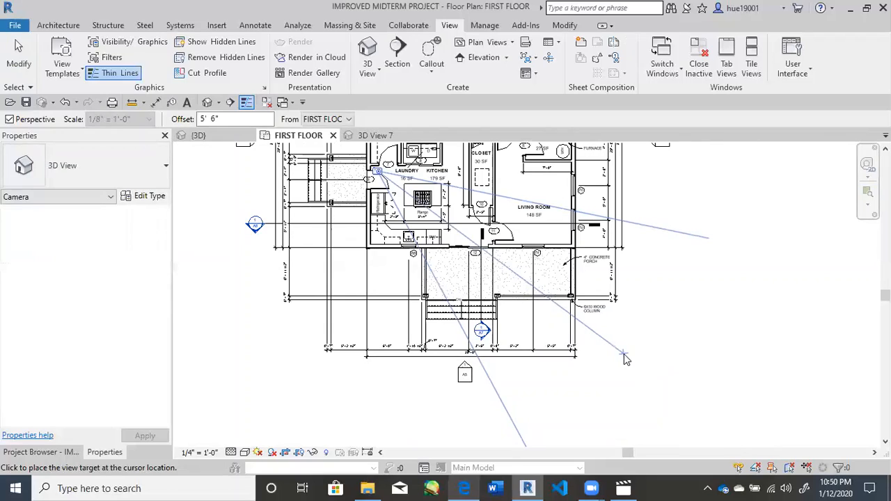
pyautogui.click(624, 353)
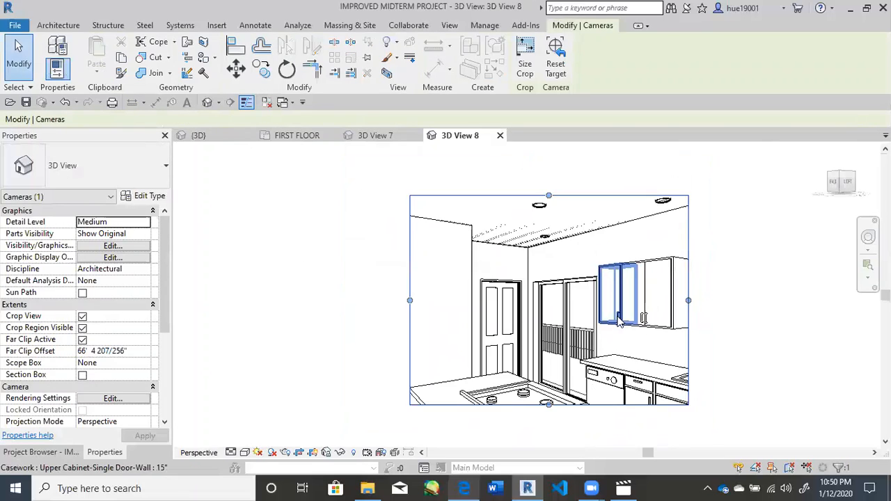
# Set the crop region of the new kitchen camera view to 17" wide and 11" high, changing the field of view.
pyautogui.scroll(-3, 618, 320)
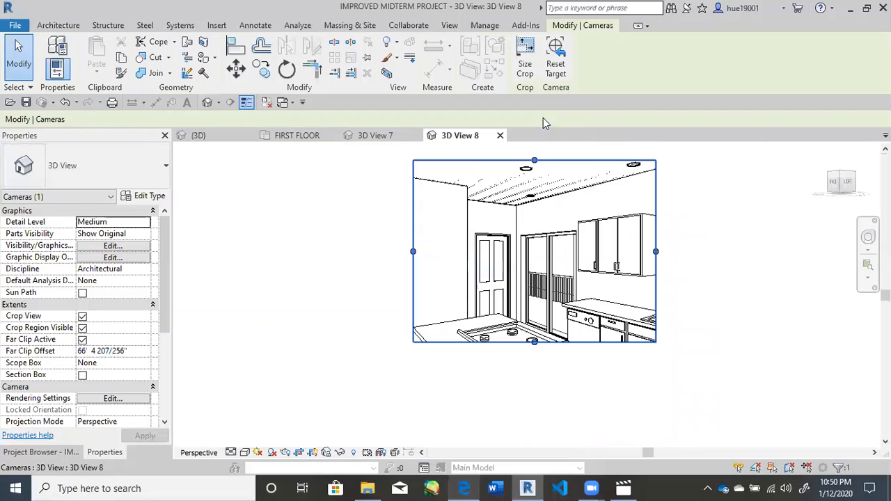
pyautogui.click(526, 68)
pyautogui.write('1')
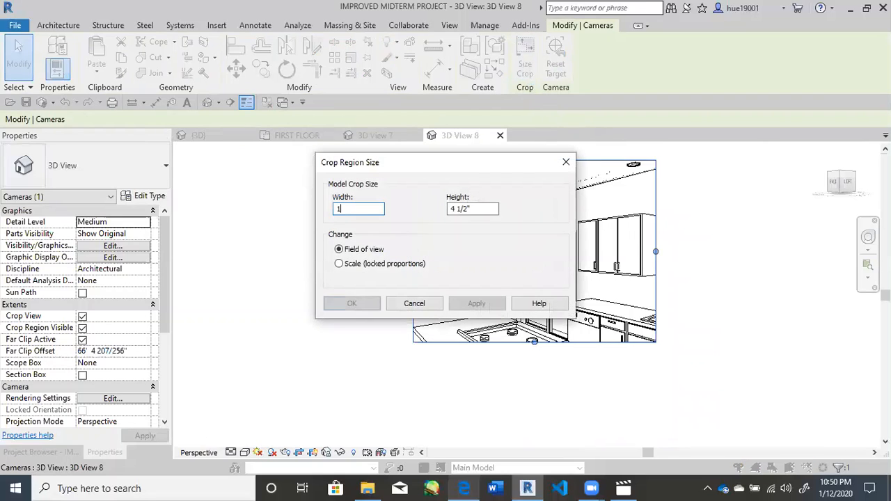
pyautogui.write('7')
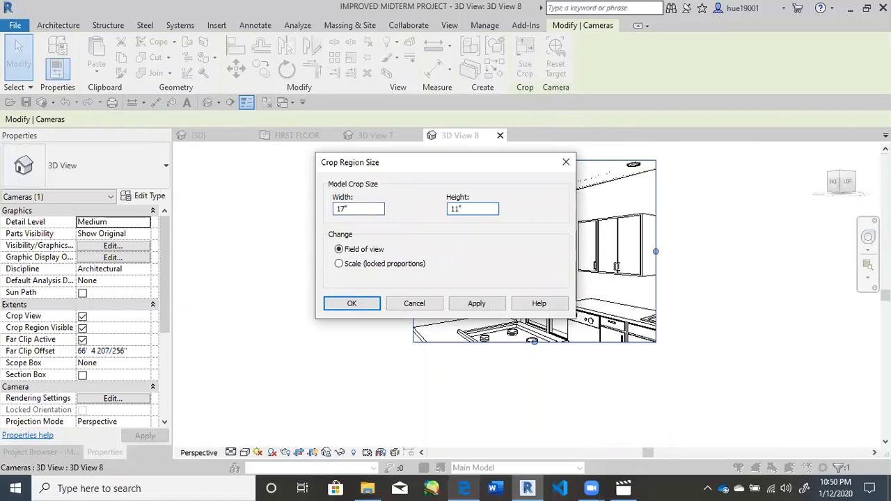
pyautogui.press('Return')
pyautogui.scroll(-2, 492, 189)
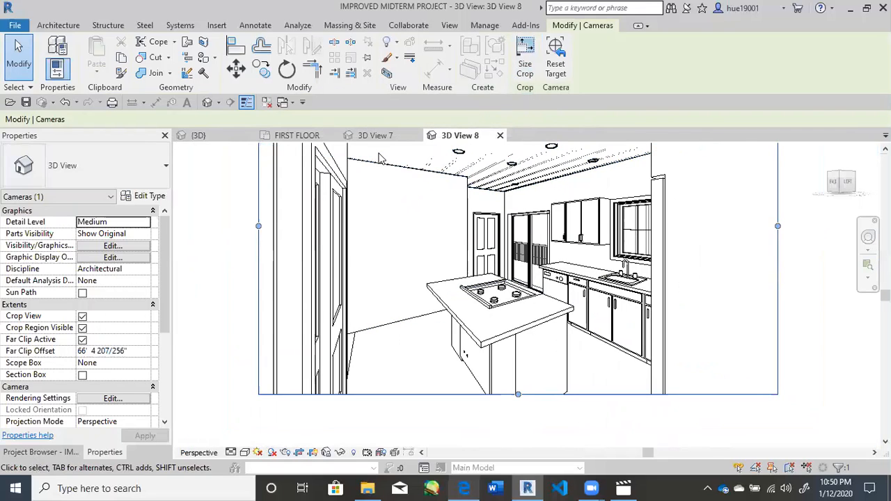
pyautogui.scroll(2, 238, 210)
pyautogui.moveTo(237, 210); pyautogui.dragTo(247, 240, button='middle')
pyautogui.scroll(-2, 251, 238)
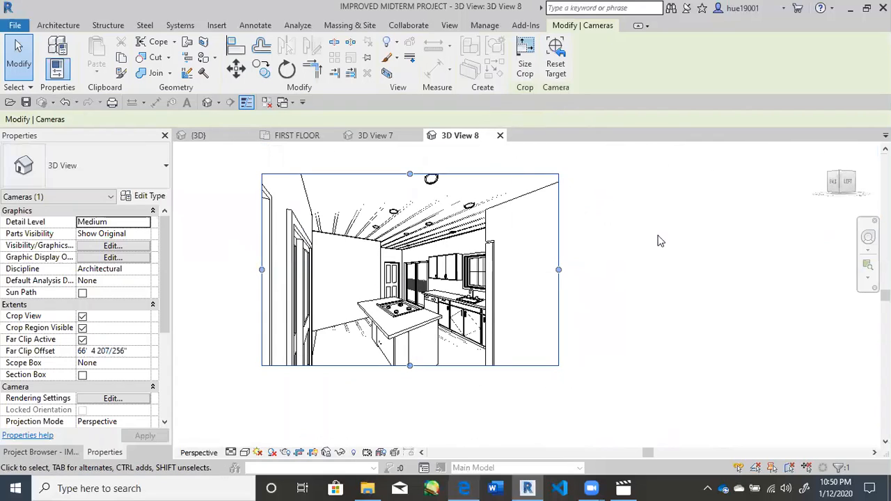
# Use the full navigation wheel to walk the camera forward into the kitchen toward the island and sink counter, and close the wheel.
pyautogui.click(867, 238)
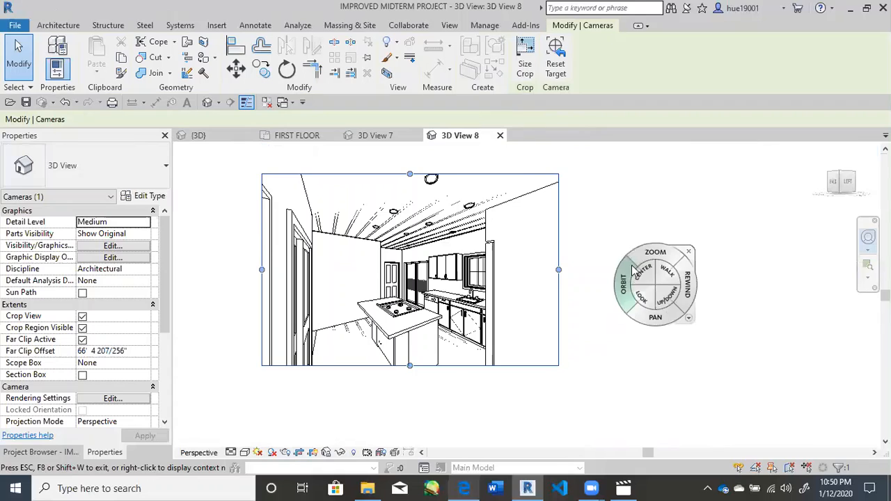
pyautogui.scroll(1, 632, 269)
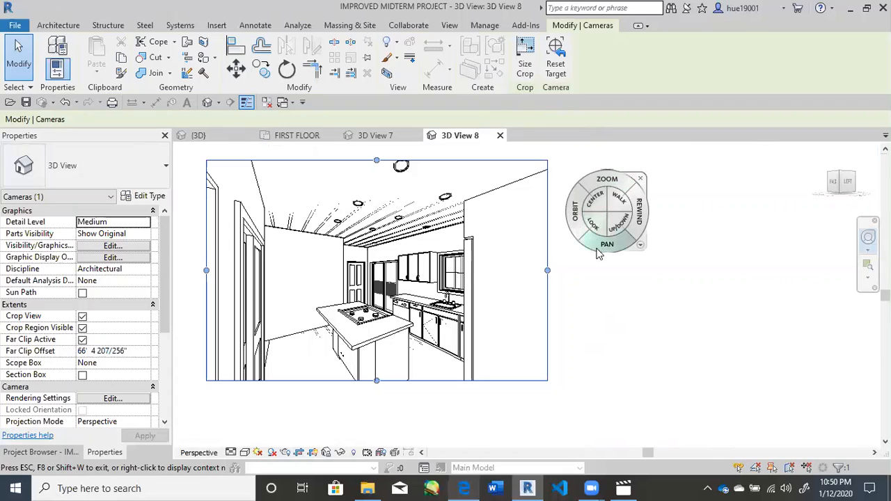
pyautogui.moveTo(618, 199); pyautogui.dragTo(527, 406)
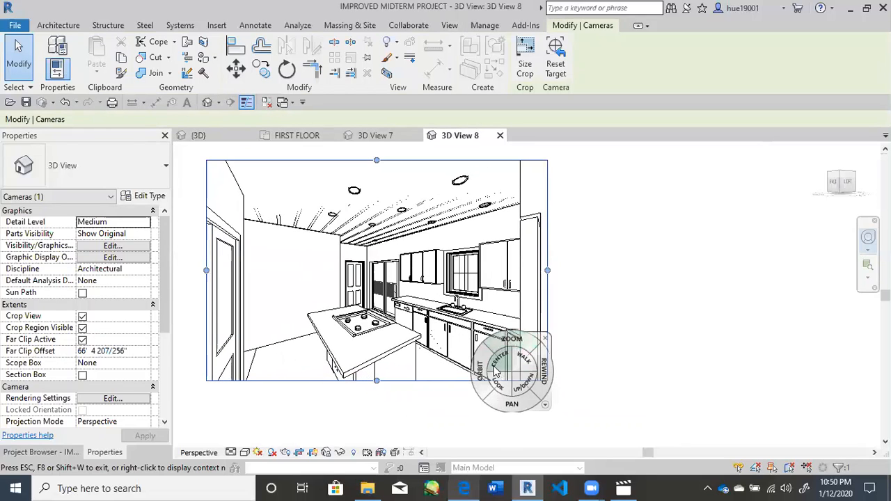
pyautogui.moveTo(523, 362); pyautogui.dragTo(512, 382)
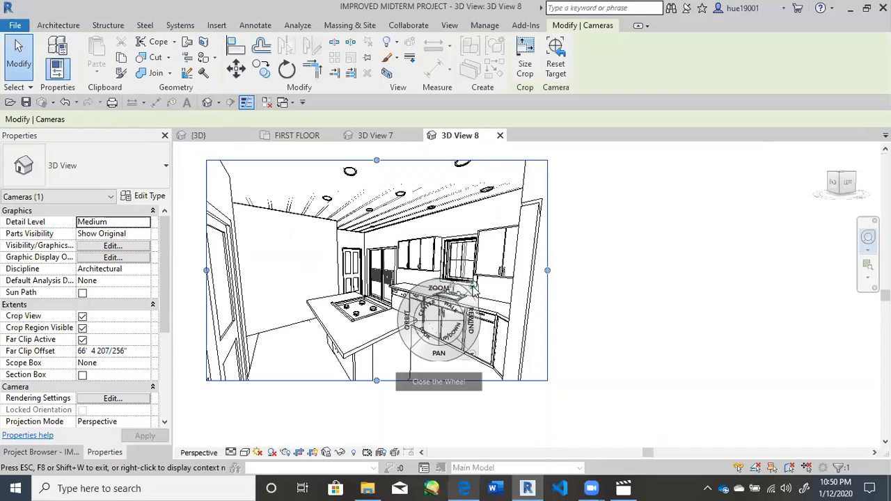
pyautogui.click(472, 292)
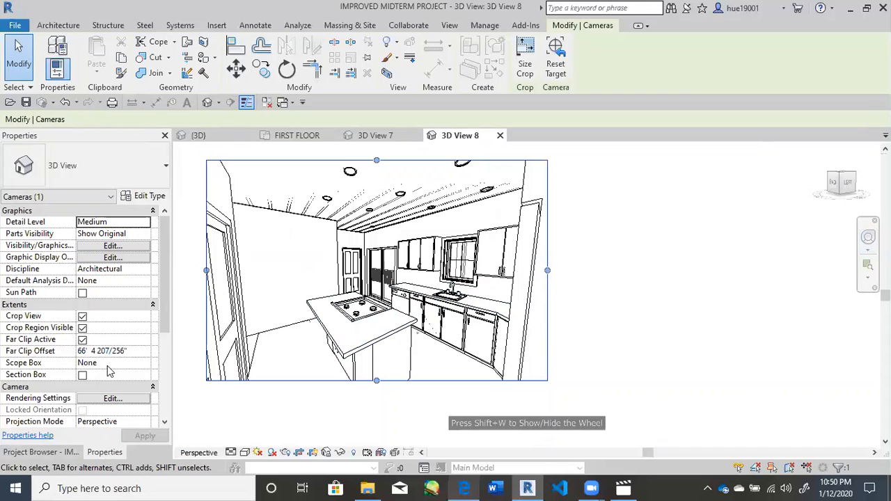
# Set the Target Elevation of 3D View 8 to 5' 6".
pyautogui.scroll(-5, 110, 366)
pyautogui.click(120, 292)
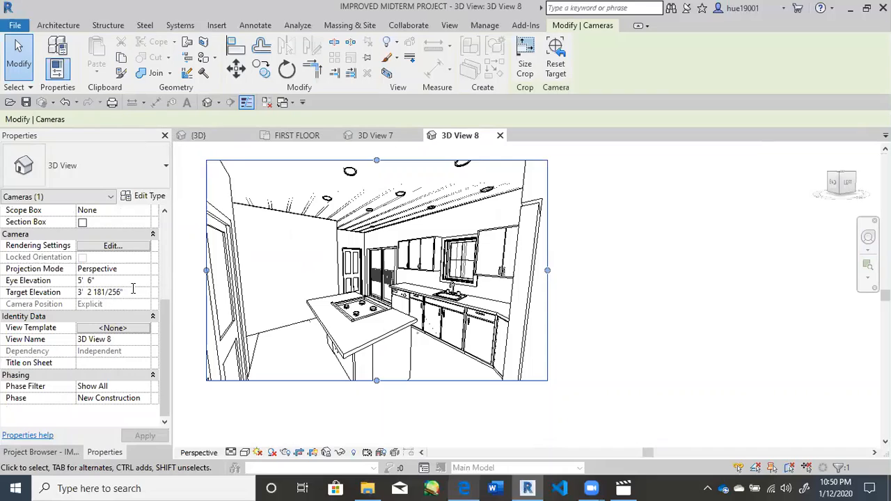
pyautogui.moveTo(133, 289); pyautogui.dragTo(76, 297)
pyautogui.write("5'")
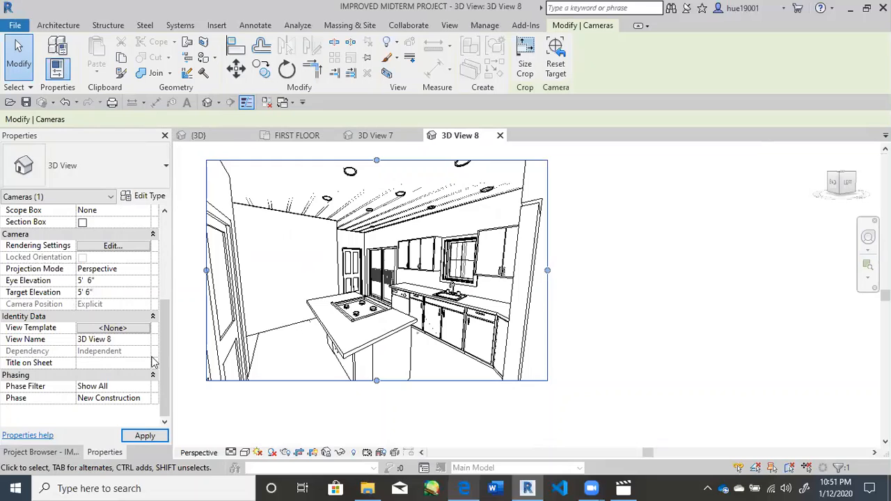
pyautogui.click(323, 417)
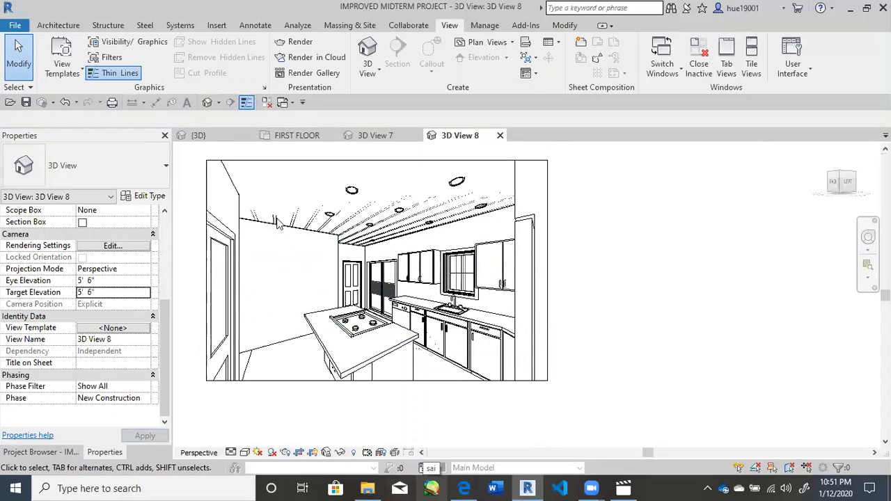
# Examine the kitchen perspective in 3D View 8 and compare it with the area around door 9 in the FIRST FLOOR plan.
pyautogui.scroll(1, 307, 293)
pyautogui.scroll(-1, 307, 294)
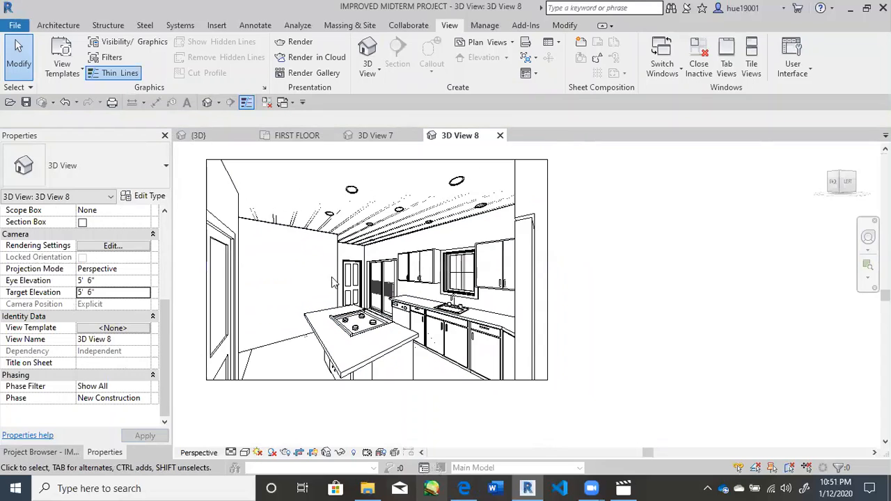
pyautogui.moveTo(623, 266); pyautogui.dragTo(666, 262, button='middle')
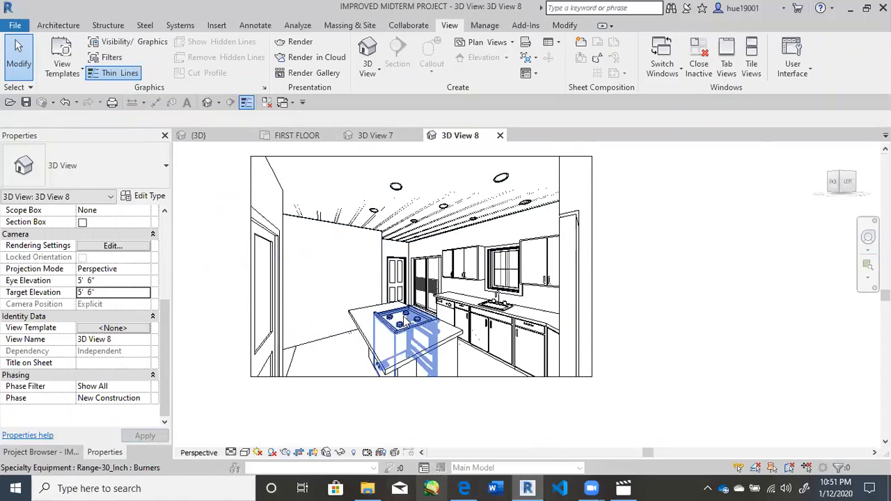
pyautogui.scroll(1, 402, 315)
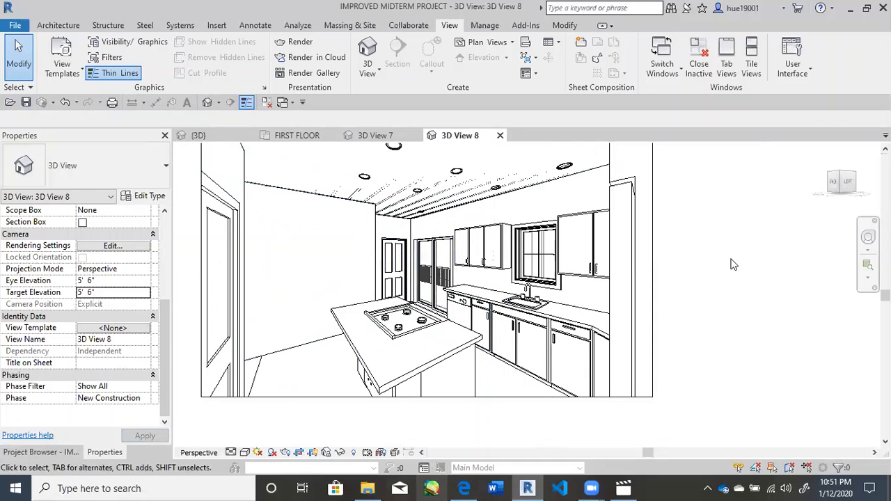
pyautogui.scroll(-1, 666, 276)
pyautogui.scroll(-3, 667, 276)
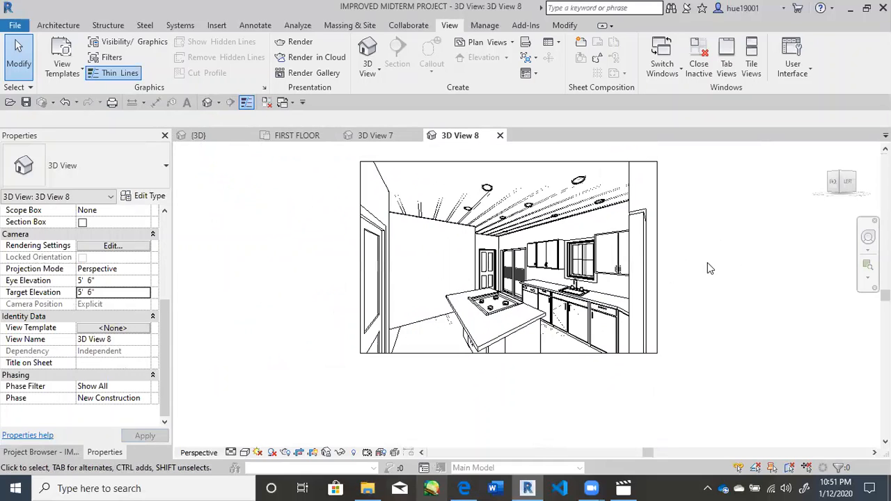
pyautogui.click(296, 135)
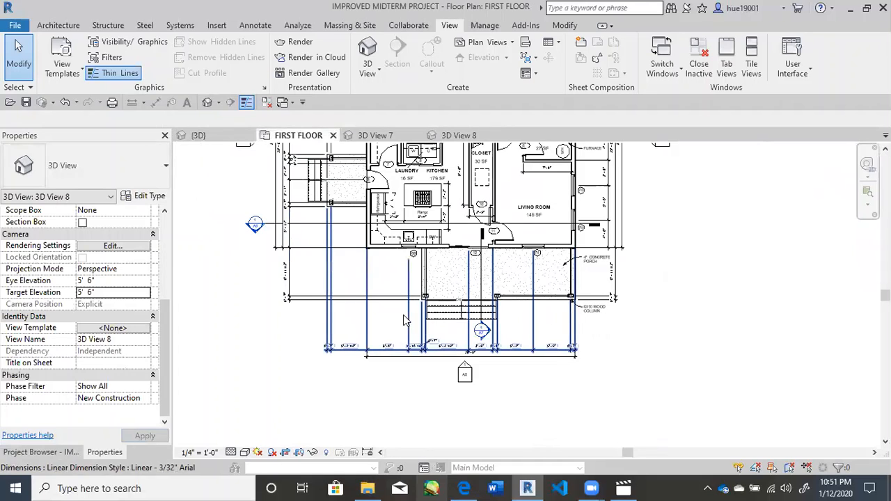
pyautogui.scroll(4, 341, 278)
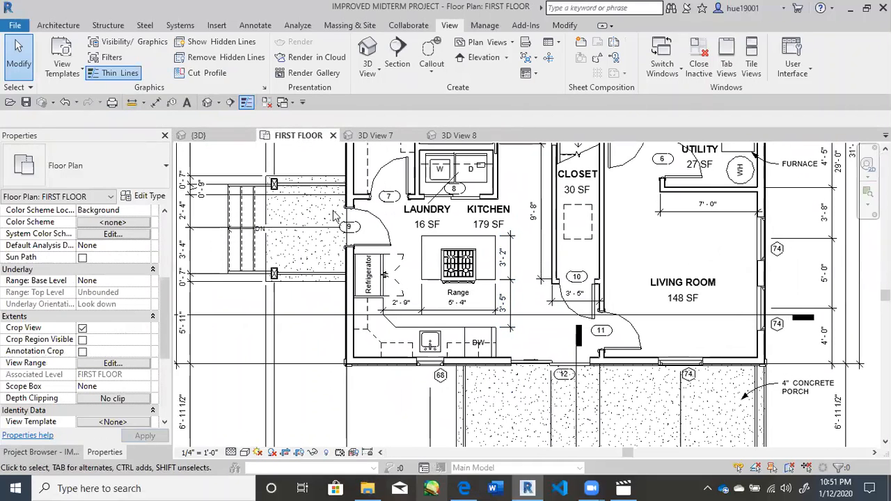
pyautogui.click(459, 135)
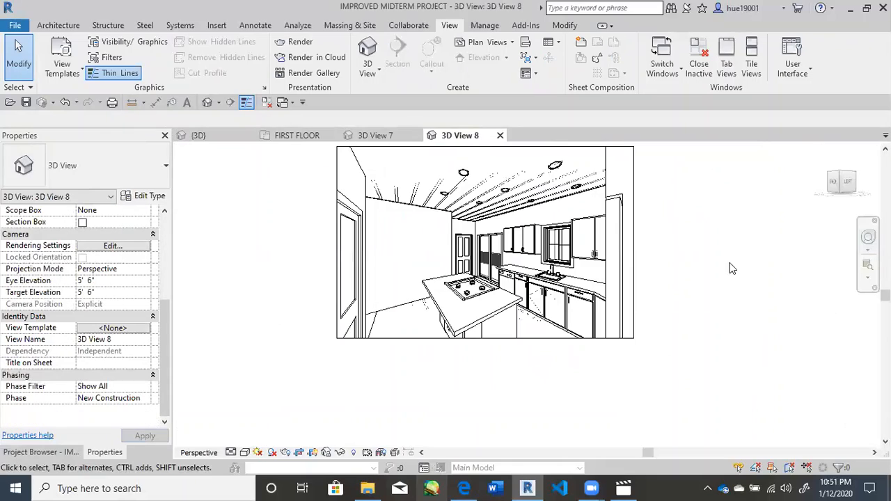
pyautogui.moveTo(732, 269); pyautogui.dragTo(732, 307, button='middle')
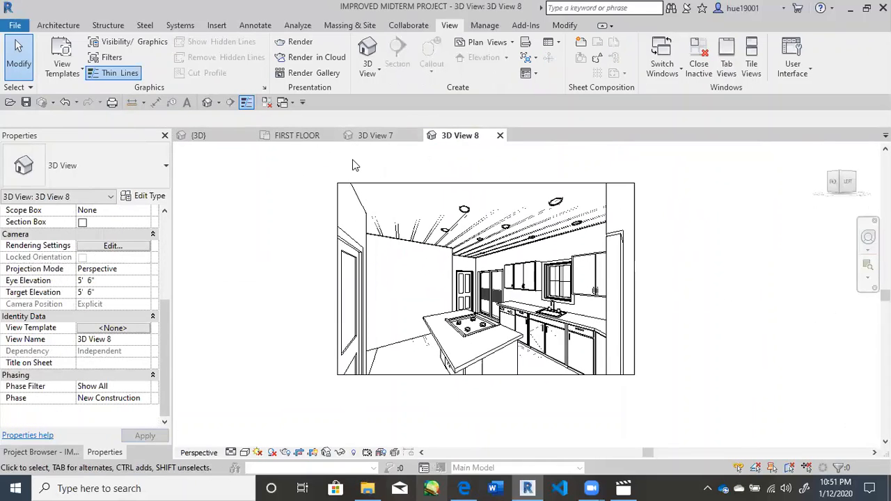